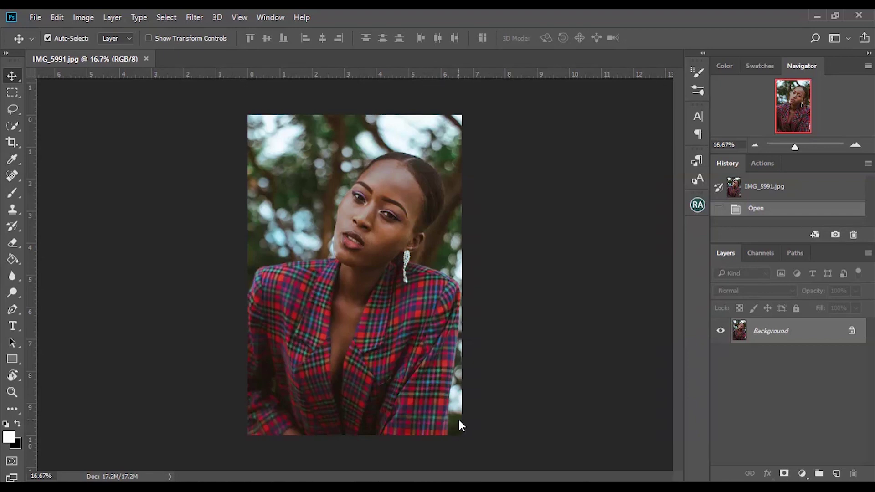
Duplicate the Background layer of IMG_5991.jpg into a new Layer 1 with Ctrl+J
{"action": "key", "text": "ctrl+j"}
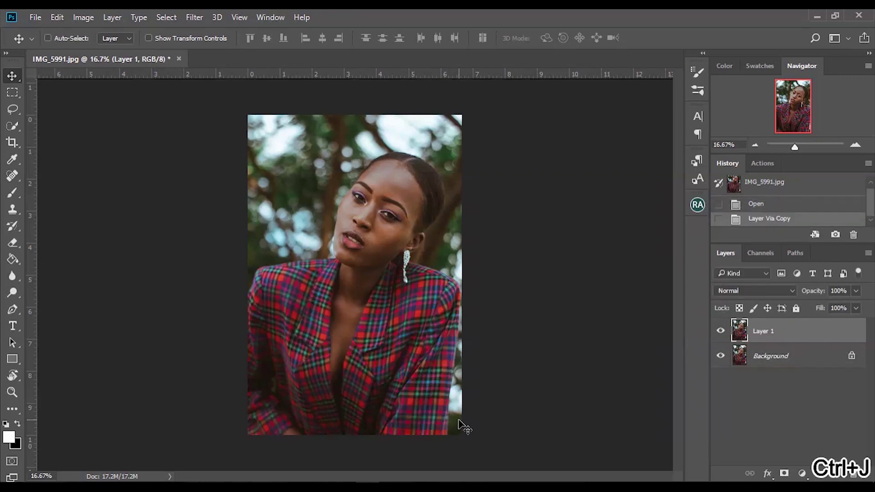
Fit the whole IMG_5991.jpg portrait in the window and bring up the Filter menu
{"action": "key", "text": "ctrl+0"}
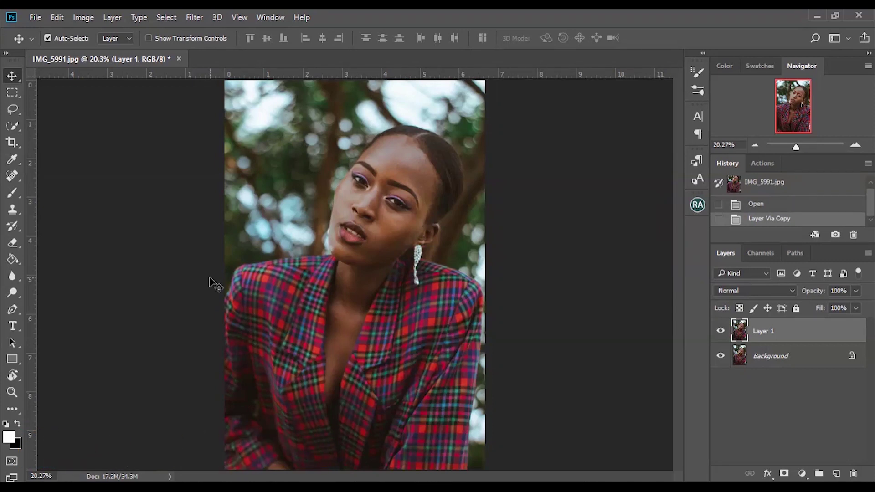
{"action": "left_click", "coordinate": [194, 17]}
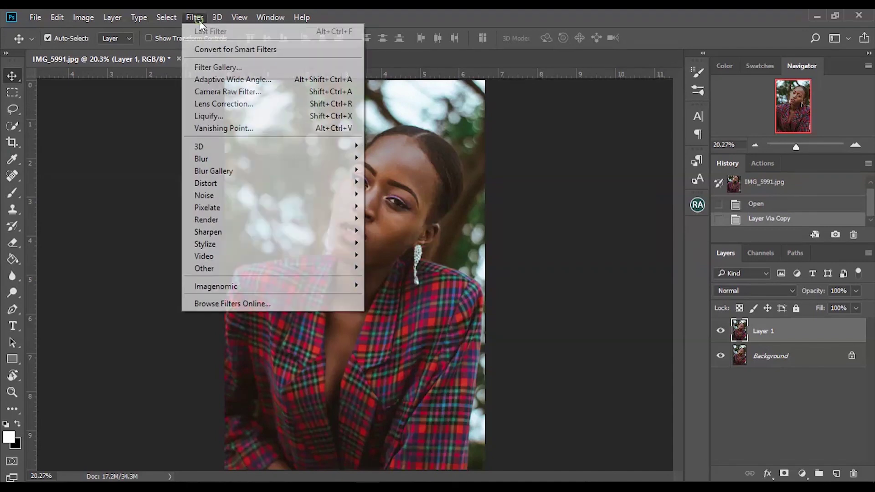
Launch Imagenomic Portraiture 3 on Layer 1 and reset it to the Default preset
{"action": "mouse_move", "coordinate": [289, 286]}
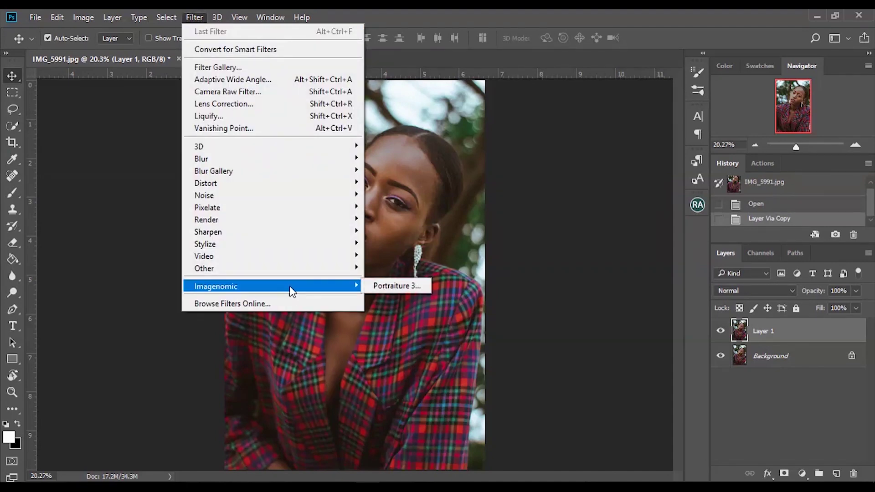
{"action": "left_click", "coordinate": [380, 287]}
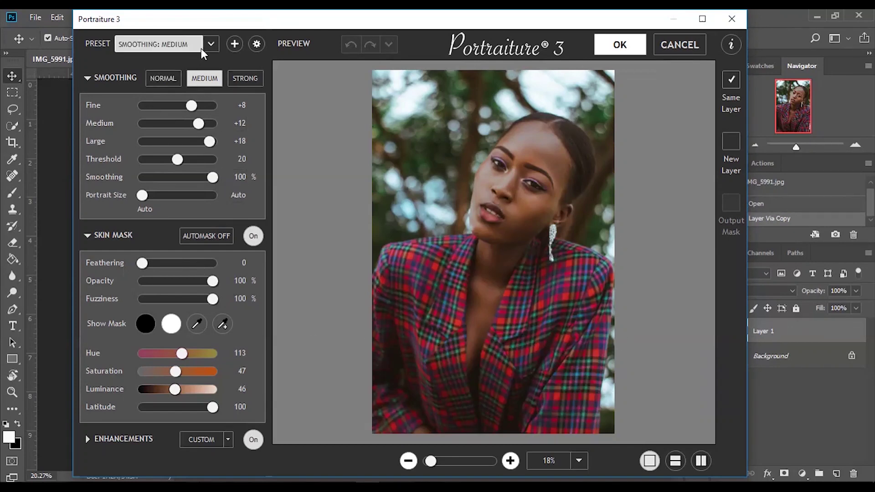
{"action": "left_click", "coordinate": [215, 48]}
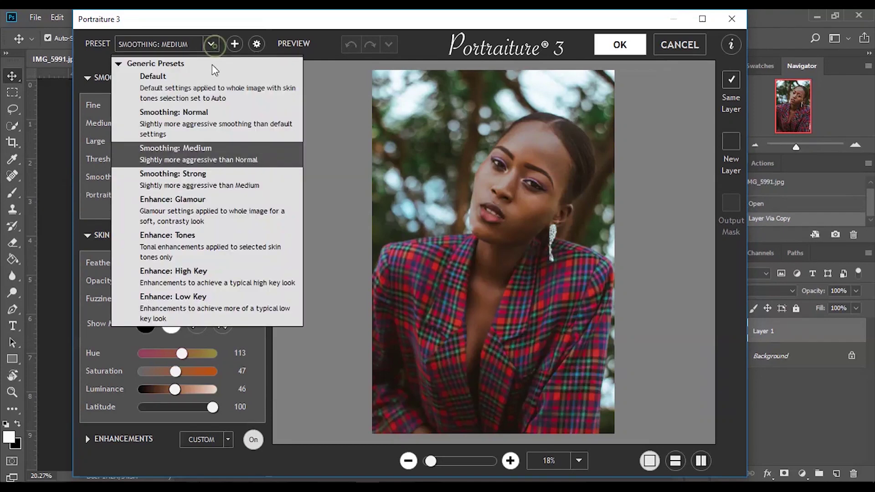
{"action": "left_click", "coordinate": [191, 83]}
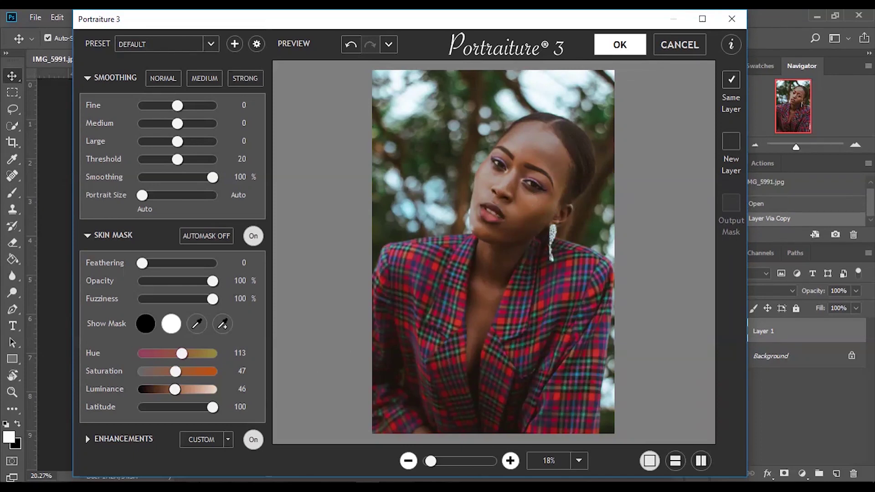
Zoom the preview to about 45% to inspect the eyes, then zoom back out to the whole photo
{"action": "left_click", "coordinate": [510, 462]}
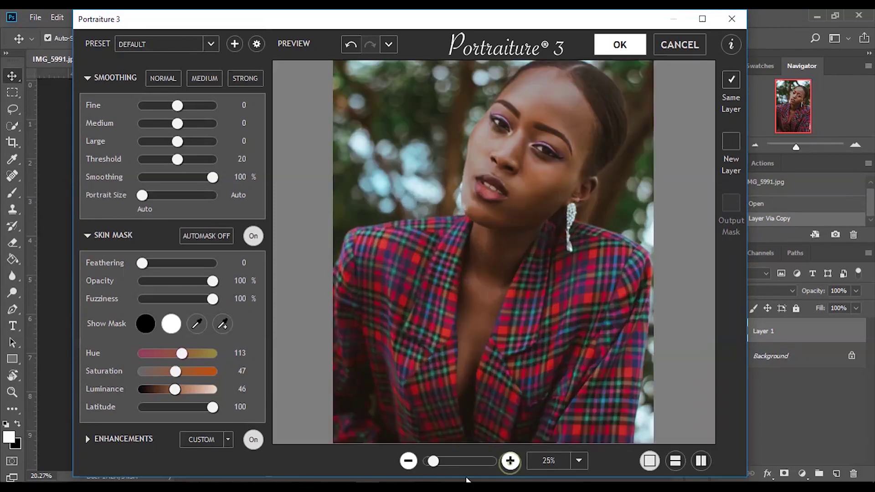
{"action": "left_click_drag", "start_coordinate": [437, 459], "coordinate": [440, 461]}
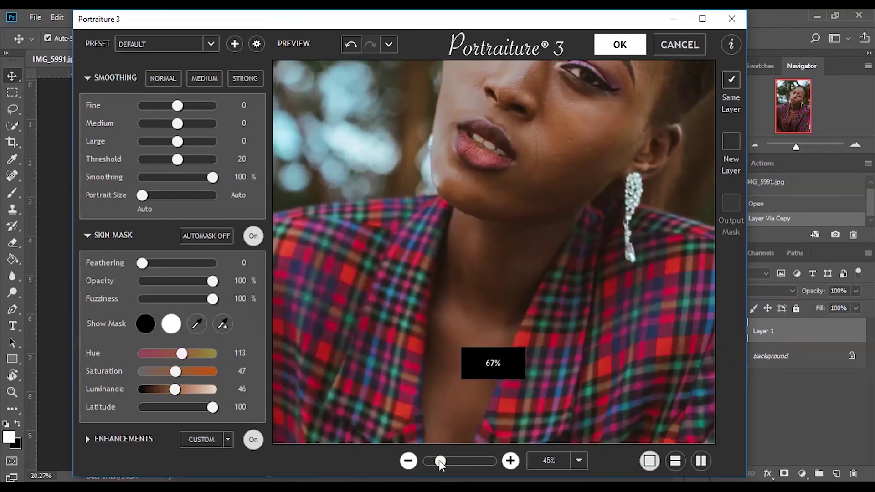
{"action": "left_click_drag", "start_coordinate": [515, 204], "coordinate": [487, 297]}
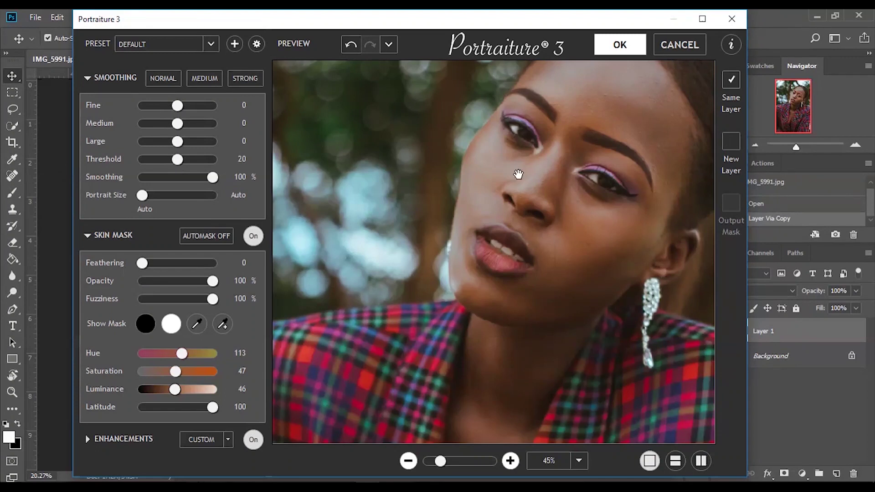
{"action": "left_click_drag", "start_coordinate": [436, 465], "coordinate": [429, 463]}
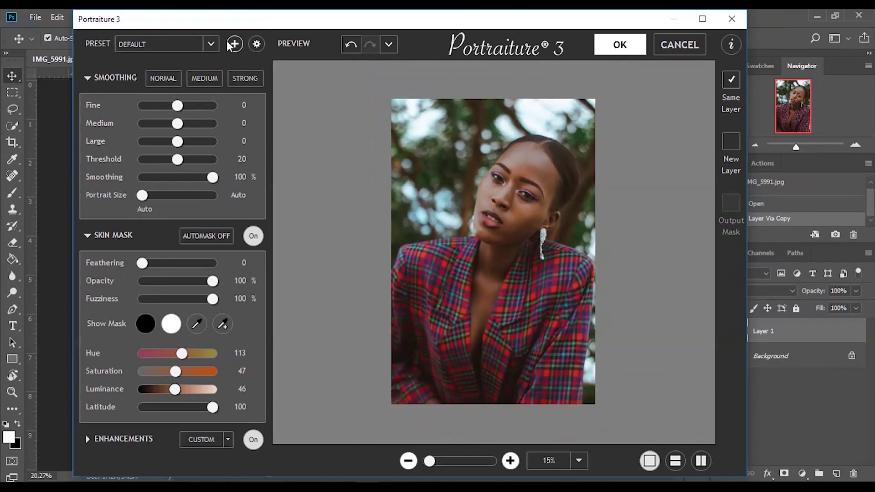
{"action": "left_click", "coordinate": [211, 45]}
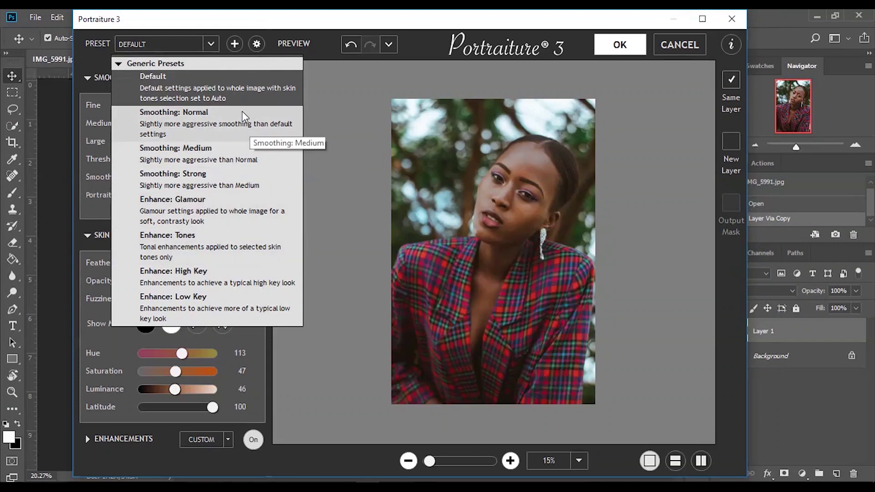
Apply Smoothing: Medium, set Fine +11, Large +15, Smoothing 89%, and add a cheek skin sample
{"action": "left_click", "coordinate": [214, 151]}
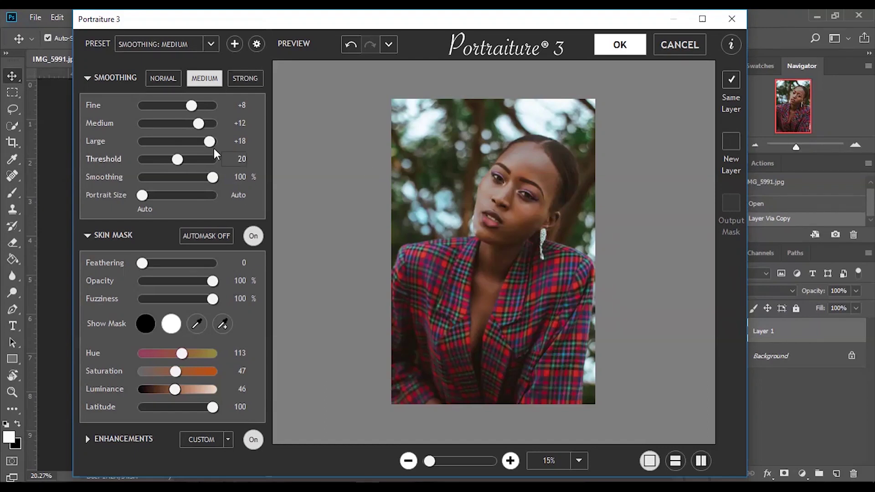
{"action": "left_click_drag", "start_coordinate": [192, 108], "coordinate": [197, 110]}
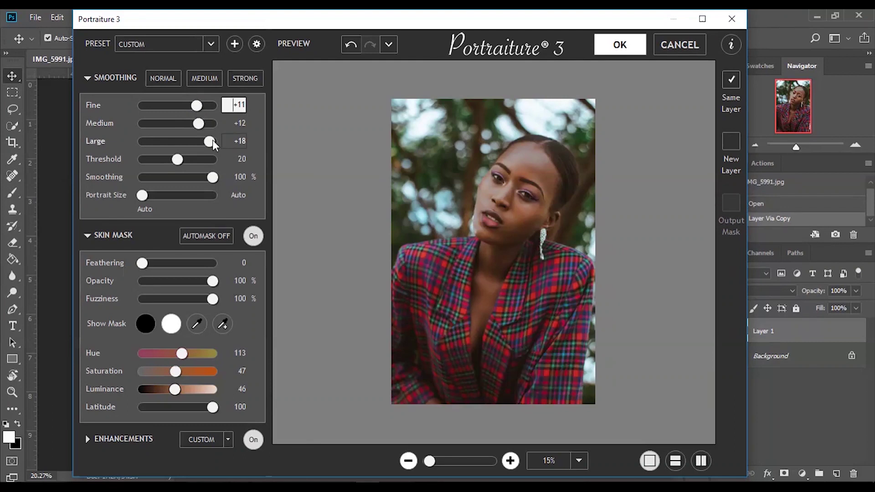
{"action": "left_click_drag", "start_coordinate": [209, 141], "coordinate": [204, 142]}
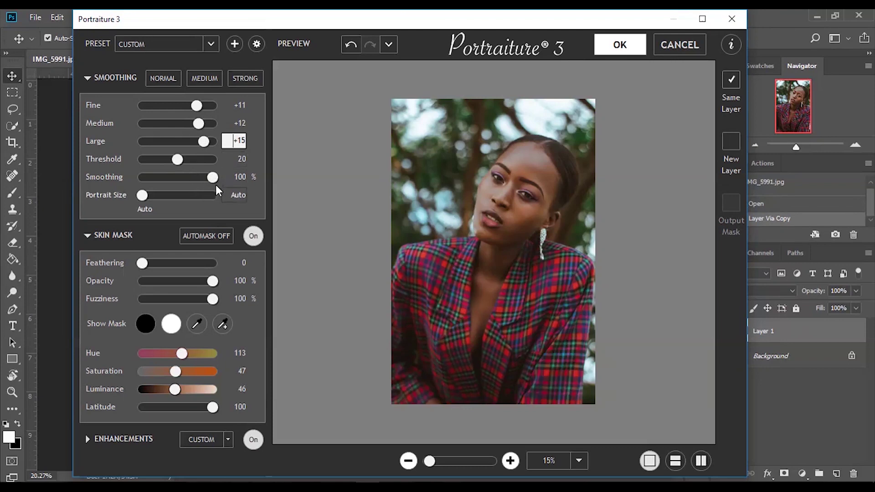
{"action": "left_click_drag", "start_coordinate": [212, 177], "coordinate": [206, 177]}
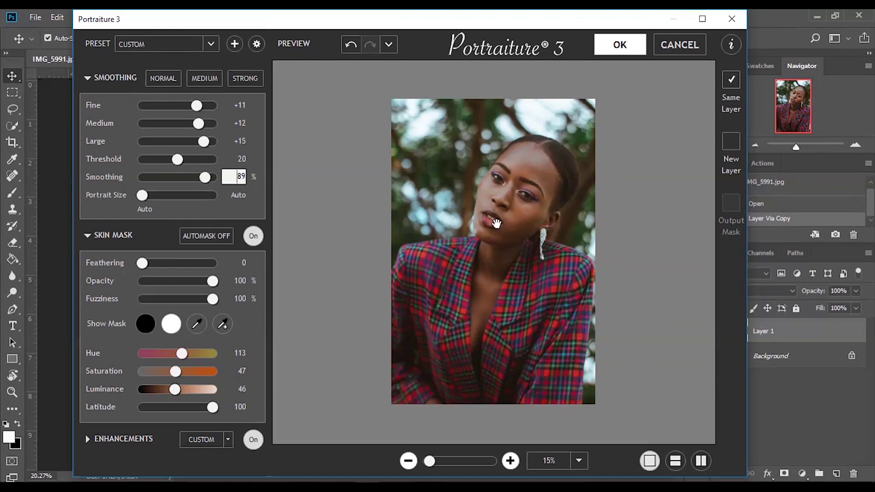
{"action": "left_click", "coordinate": [224, 324]}
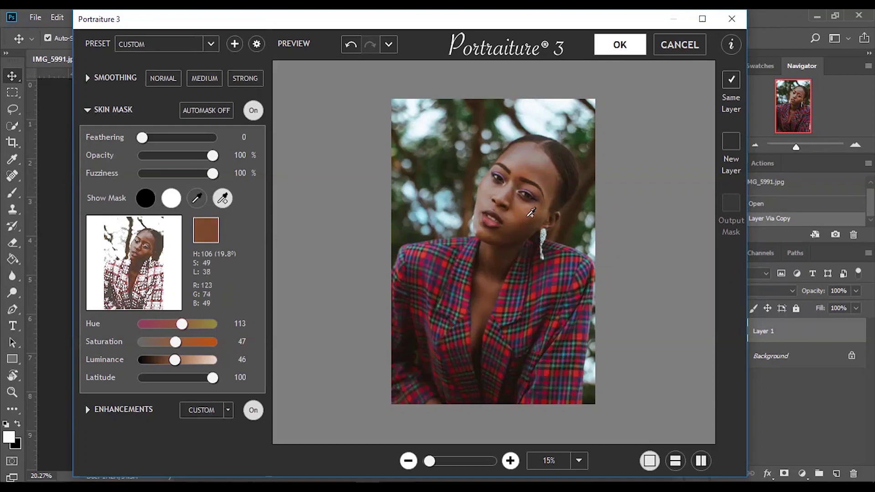
{"action": "left_click", "coordinate": [529, 211]}
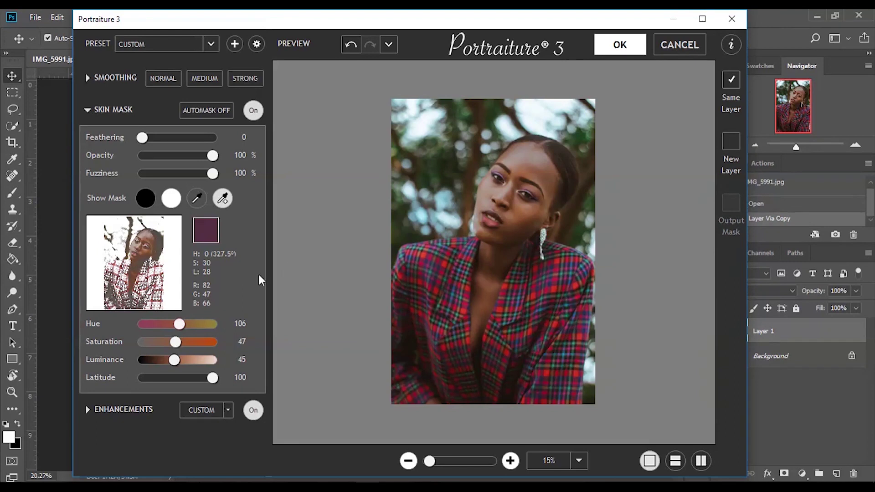
Add more skin samples from the face and forehead, then apply Portraiture 3 to Layer 1
{"action": "left_click", "coordinate": [527, 215]}
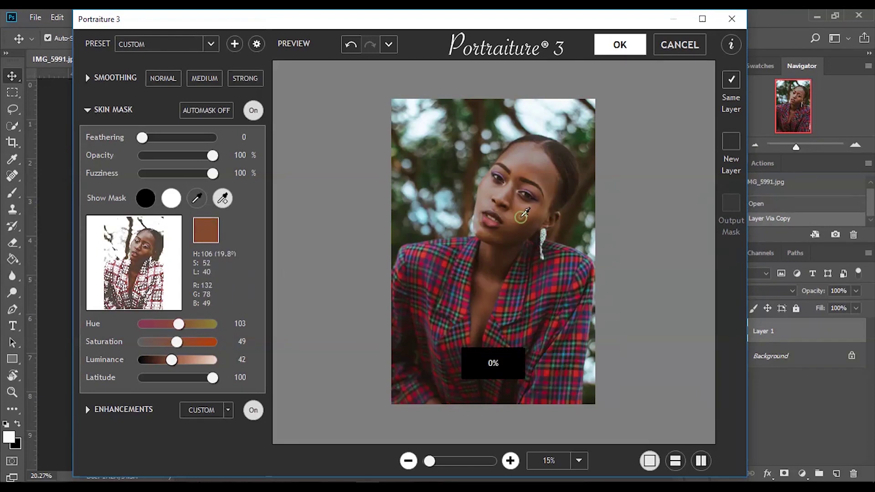
{"action": "left_click", "coordinate": [542, 160]}
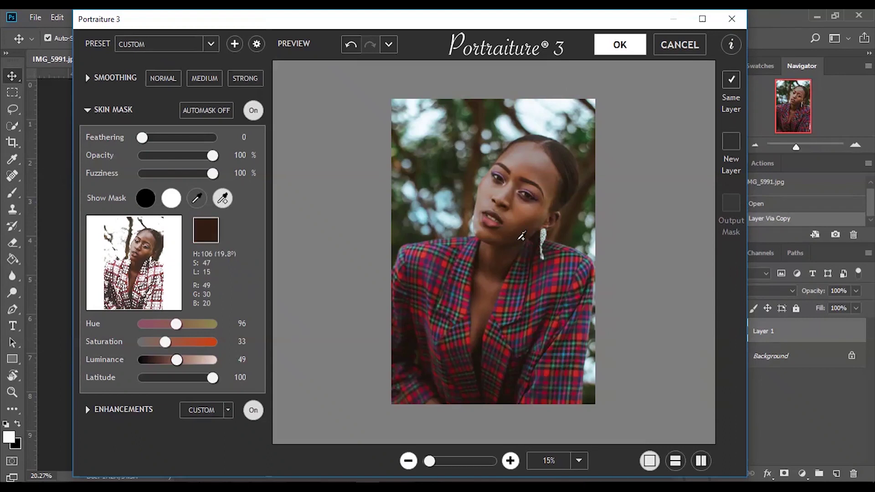
{"action": "left_click", "coordinate": [620, 45]}
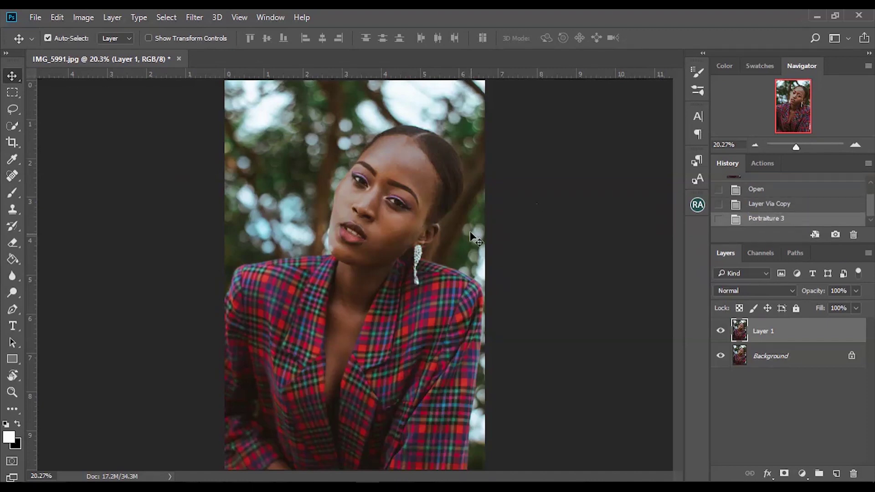
{"action": "left_click_drag", "start_coordinate": [800, 143], "coordinate": [802, 144]}
{"action": "left_click_drag", "start_coordinate": [680, 260], "coordinate": [675, 216]}
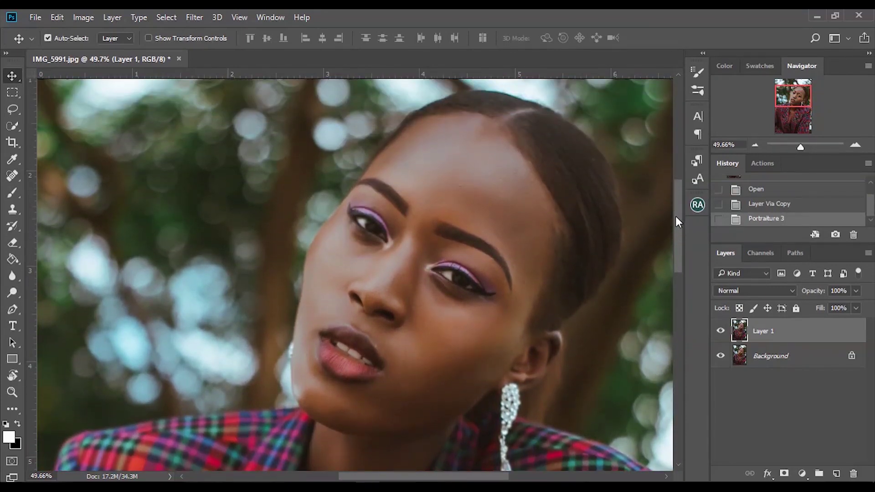
{"action": "left_click", "coordinate": [721, 332]}
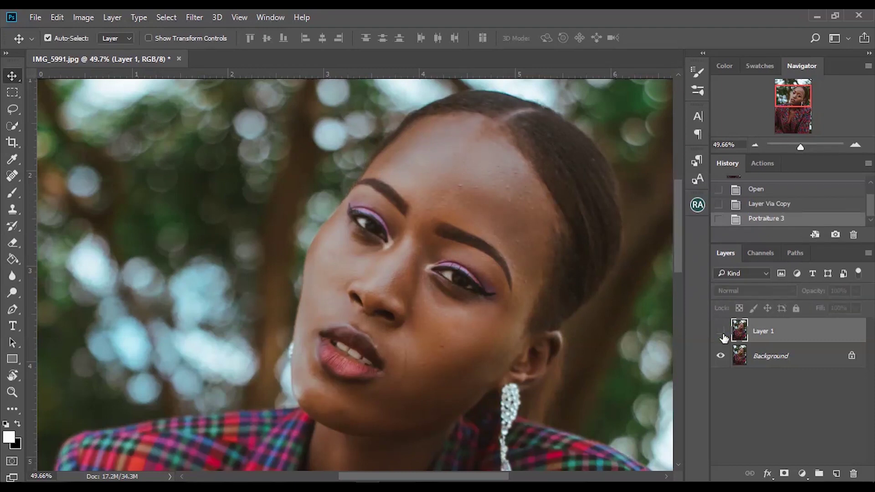
{"action": "left_click", "coordinate": [722, 333]}
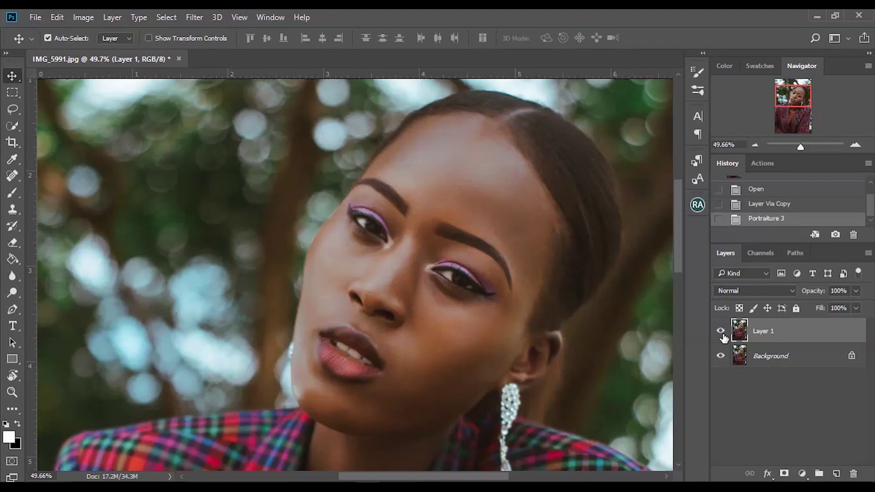
{"action": "key", "text": "ctrl"}
{"action": "key", "text": "ctrl+0"}
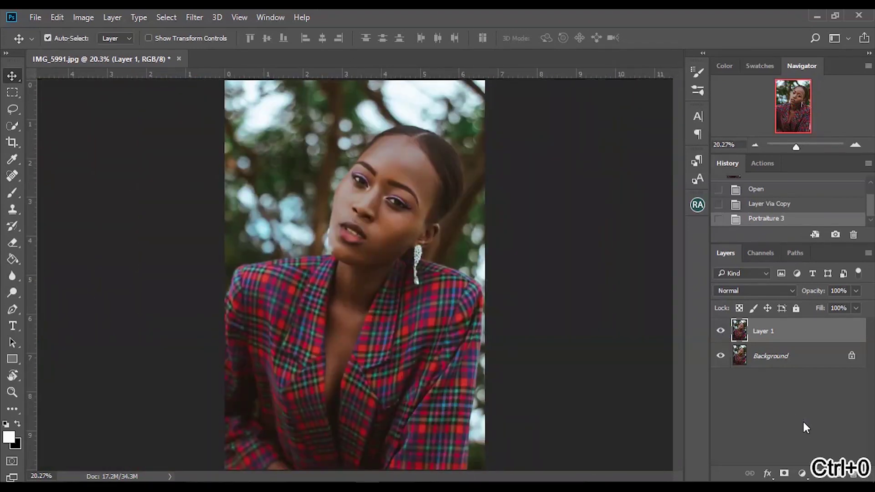
Give Layer 1 a black layer mask and select an enlarged Brush for painting
{"action": "left_click", "coordinate": [785, 475], "text": "alt"}
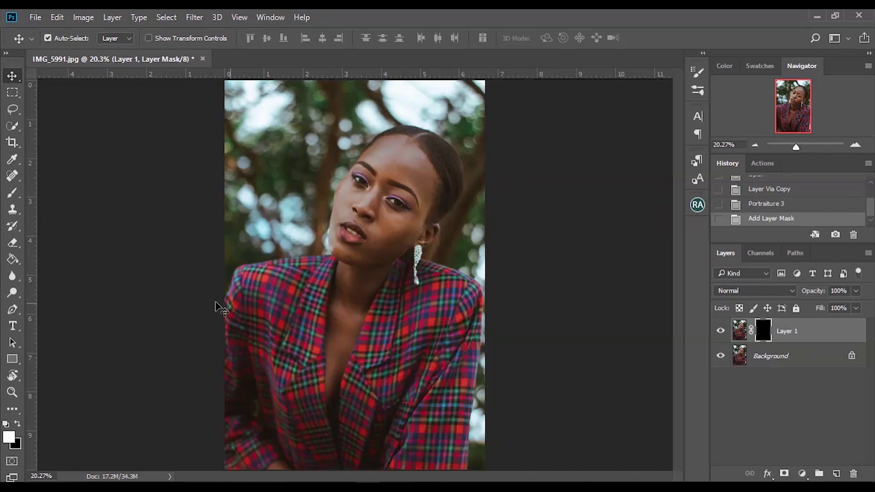
{"action": "left_click", "coordinate": [14, 194]}
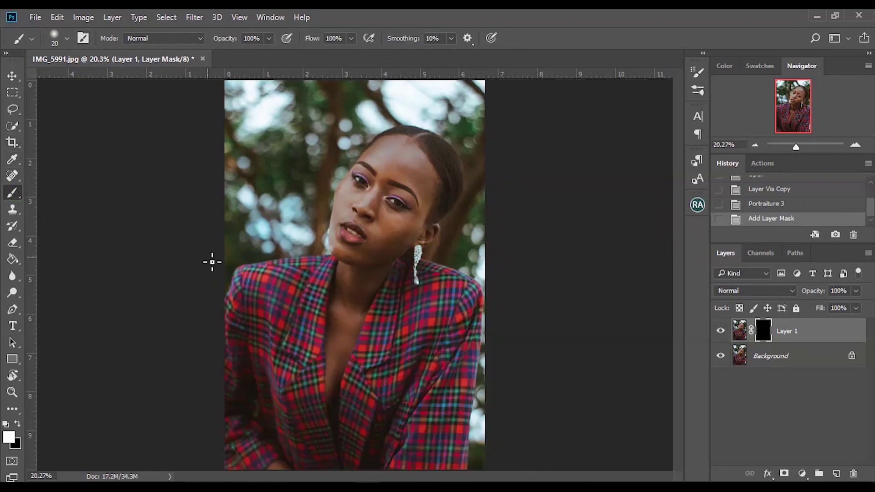
{"action": "key", "text": "bracketright"}
{"action": "key", "text": "bracketright"}
{"action": "key", "text": "bracketright"}
{"action": "key", "text": "bracketright"}
{"action": "key", "text": "bracketright"}
{"action": "key", "text": "bracketright"}
{"action": "key", "text": "bracketright"}
{"action": "key", "text": "bracketright"}
Zoom in on the face and paint white into the mask over the forehead, cheek and jaw
{"action": "key", "text": "ctrl+plus"}
{"action": "key", "text": "ctrl+plus"}
{"action": "key", "text": "ctrl+plus"}
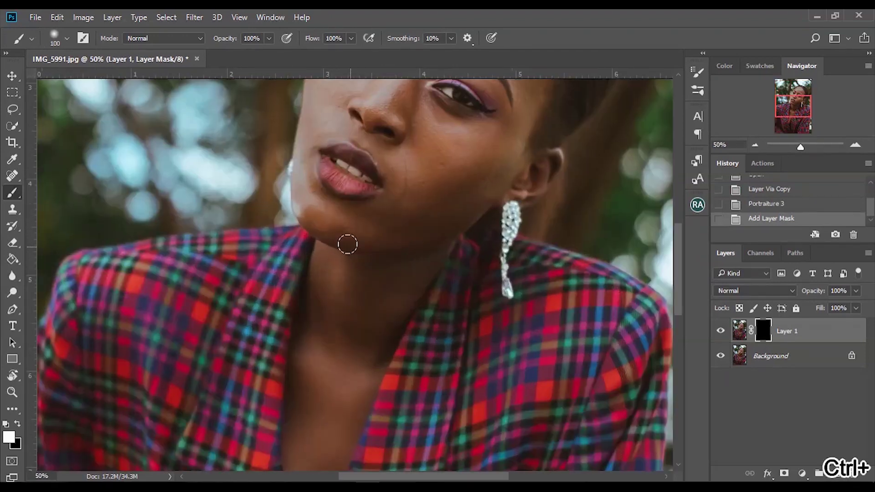
{"action": "left_click_drag", "start_coordinate": [682, 259], "coordinate": [680, 216]}
{"action": "mouse_move", "coordinate": [445, 143]}
{"action": "left_mouse_down"}
{"action": "mouse_move", "coordinate": [529, 214]}
{"action": "mouse_move", "coordinate": [460, 138]}
{"action": "mouse_move", "coordinate": [547, 235]}
{"action": "mouse_move", "coordinate": [499, 147]}
{"action": "mouse_move", "coordinate": [540, 227]}
{"action": "mouse_move", "coordinate": [493, 152]}
{"action": "mouse_move", "coordinate": [539, 263]}
{"action": "mouse_move", "coordinate": [489, 173]}
{"action": "mouse_move", "coordinate": [536, 265]}
{"action": "mouse_move", "coordinate": [452, 163]}
{"action": "mouse_move", "coordinate": [516, 242]}
{"action": "mouse_move", "coordinate": [437, 190]}
{"action": "mouse_move", "coordinate": [458, 128]}
{"action": "mouse_move", "coordinate": [416, 132]}
{"action": "mouse_move", "coordinate": [389, 171]}
{"action": "mouse_move", "coordinate": [415, 229]}
{"action": "mouse_move", "coordinate": [478, 219]}
{"action": "mouse_move", "coordinate": [453, 209]}
{"action": "mouse_move", "coordinate": [496, 226]}
{"action": "mouse_move", "coordinate": [516, 238]}
{"action": "mouse_move", "coordinate": [526, 275]}
{"action": "mouse_move", "coordinate": [525, 232]}
{"action": "mouse_move", "coordinate": [526, 298]}
{"action": "mouse_move", "coordinate": [458, 401]}
{"action": "mouse_move", "coordinate": [496, 364]}
{"action": "mouse_move", "coordinate": [374, 416]}
{"action": "mouse_move", "coordinate": [470, 393]}
{"action": "mouse_move", "coordinate": [486, 347]}
{"action": "mouse_move", "coordinate": [433, 353]}
{"action": "mouse_move", "coordinate": [495, 321]}
{"action": "mouse_move", "coordinate": [412, 345]}
{"action": "mouse_move", "coordinate": [490, 347]}
{"action": "mouse_move", "coordinate": [432, 290]}
{"action": "mouse_move", "coordinate": [455, 352]}
{"action": "mouse_move", "coordinate": [413, 275]}
{"action": "mouse_move", "coordinate": [423, 380]}
{"action": "mouse_move", "coordinate": [416, 345]}
{"action": "mouse_move", "coordinate": [381, 343]}
{"action": "mouse_move", "coordinate": [400, 375]}
{"action": "left_mouse_up"}
{"action": "mouse_move", "coordinate": [327, 256]}
{"action": "left_mouse_down"}
{"action": "mouse_move", "coordinate": [330, 239]}
{"action": "mouse_move", "coordinate": [346, 259]}
{"action": "mouse_move", "coordinate": [339, 243]}
{"action": "mouse_move", "coordinate": [325, 276]}
{"action": "left_mouse_up"}
{"action": "mouse_move", "coordinate": [322, 285]}
{"action": "left_mouse_down"}
{"action": "mouse_move", "coordinate": [331, 403]}
{"action": "mouse_move", "coordinate": [329, 396]}
{"action": "mouse_move", "coordinate": [382, 423]}
{"action": "mouse_move", "coordinate": [334, 379]}
{"action": "mouse_move", "coordinate": [406, 401]}
{"action": "mouse_move", "coordinate": [392, 349]}
{"action": "mouse_move", "coordinate": [360, 319]}
{"action": "mouse_move", "coordinate": [405, 249]}
{"action": "mouse_move", "coordinate": [369, 288]}
{"action": "mouse_move", "coordinate": [405, 274]}
{"action": "mouse_move", "coordinate": [405, 283]}
{"action": "mouse_move", "coordinate": [415, 191]}
{"action": "mouse_move", "coordinate": [422, 216]}
{"action": "mouse_move", "coordinate": [427, 204]}
{"action": "mouse_move", "coordinate": [421, 180]}
{"action": "mouse_move", "coordinate": [470, 209]}
{"action": "mouse_move", "coordinate": [469, 187]}
{"action": "mouse_move", "coordinate": [506, 172]}
{"action": "mouse_move", "coordinate": [492, 133]}
{"action": "mouse_move", "coordinate": [530, 201]}
{"action": "mouse_move", "coordinate": [536, 248]}
{"action": "mouse_move", "coordinate": [525, 307]}
{"action": "mouse_move", "coordinate": [503, 350]}
{"action": "mouse_move", "coordinate": [381, 295]}
{"action": "mouse_move", "coordinate": [384, 252]}
{"action": "mouse_move", "coordinate": [356, 264]}
{"action": "left_mouse_up"}
{"action": "left_click_drag", "start_coordinate": [682, 244], "coordinate": [699, 296]}
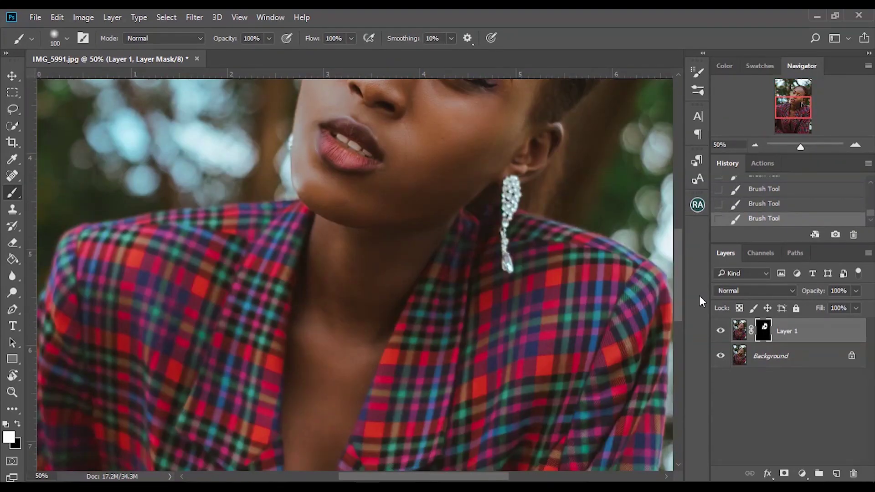
Zoom in on the neck and paint the neck and chest skin into the mask
{"action": "left_click_drag", "start_coordinate": [801, 146], "coordinate": [797, 147]}
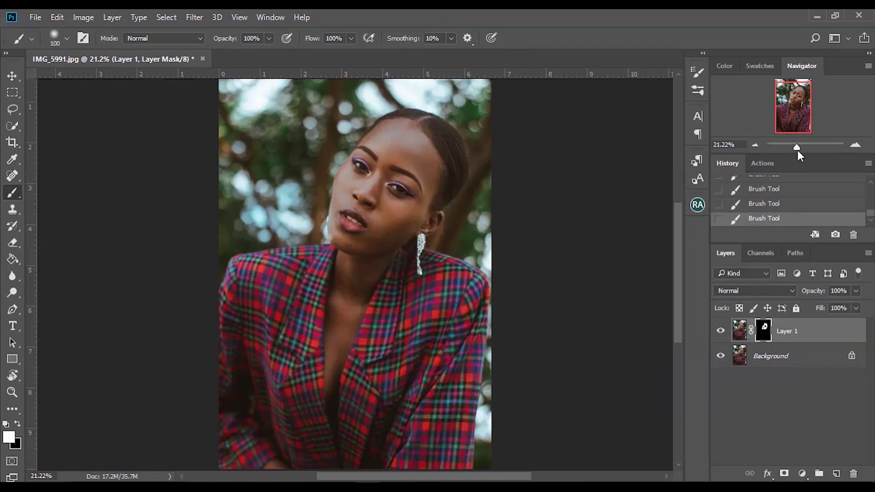
{"action": "left_click_drag", "start_coordinate": [801, 146], "coordinate": [802, 148]}
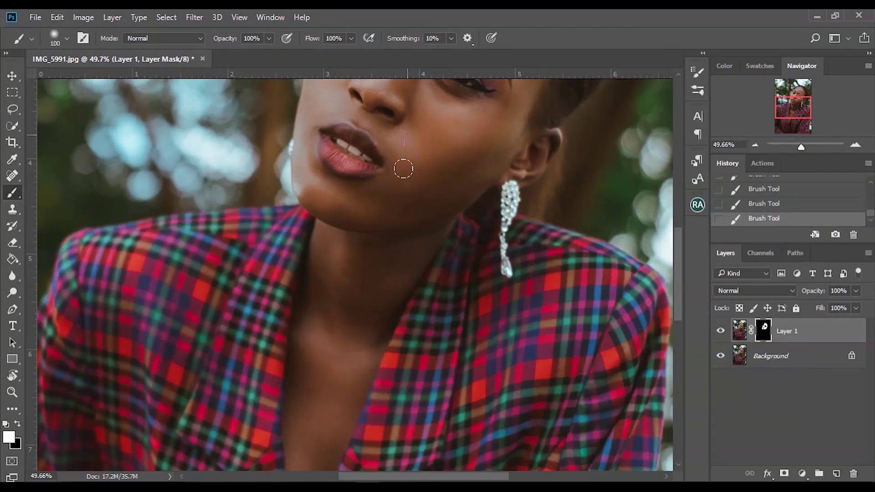
{"action": "left_click", "coordinate": [380, 314]}
{"action": "left_click_drag", "start_coordinate": [679, 251], "coordinate": [685, 294]}
{"action": "left_click", "coordinate": [325, 309]}
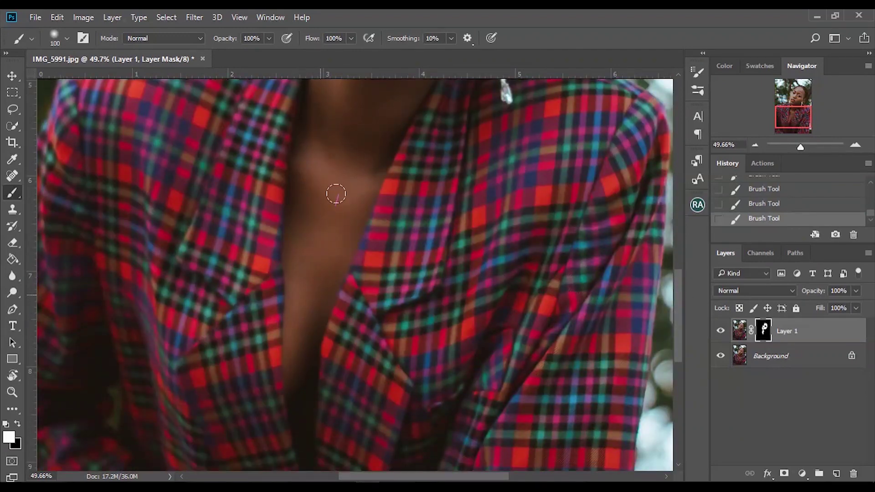
Fit the photo on screen and hide Layer 1 to compare before and after smoothing
{"action": "key", "text": "ctrl+0"}
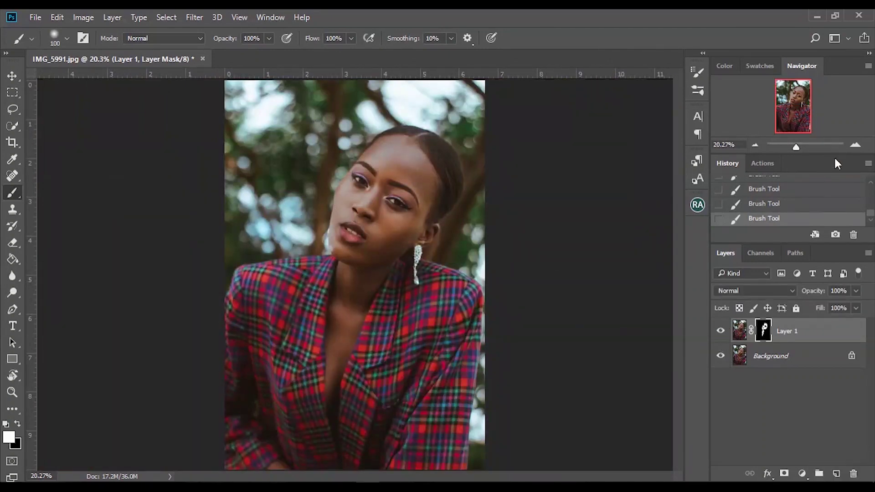
{"action": "left_click_drag", "start_coordinate": [798, 144], "coordinate": [802, 147]}
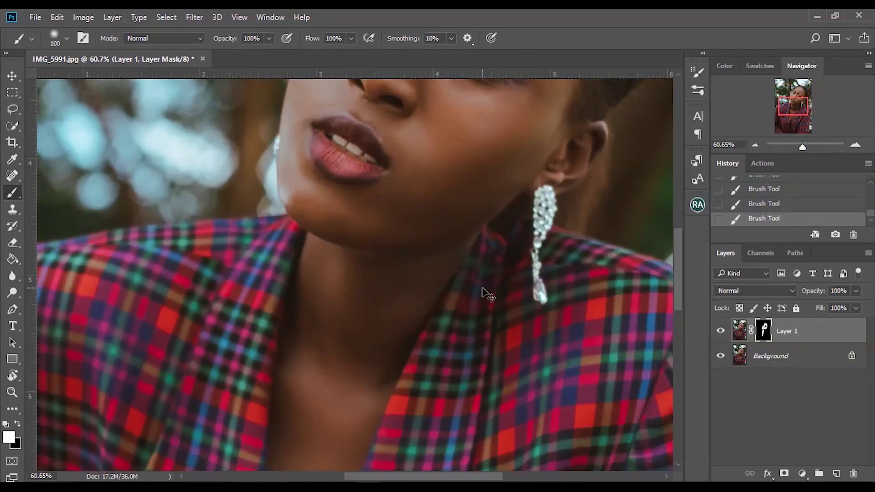
{"action": "key", "text": "ctrl+0"}
{"action": "left_click", "coordinate": [720, 331]}
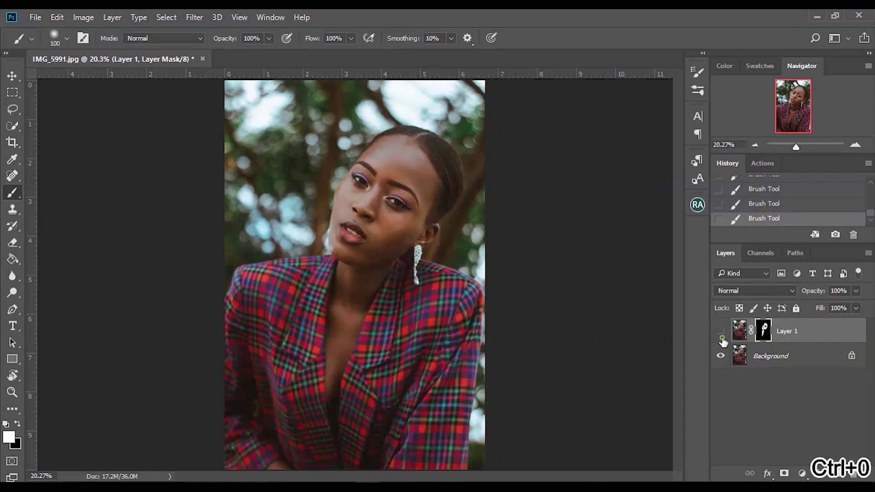
{"action": "left_click", "coordinate": [721, 331]}
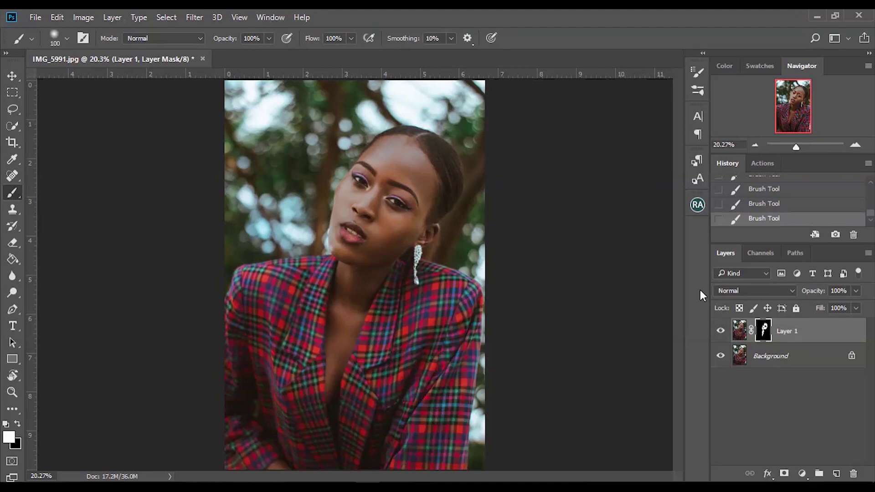
{"action": "left_click_drag", "start_coordinate": [806, 149], "coordinate": [799, 146]}
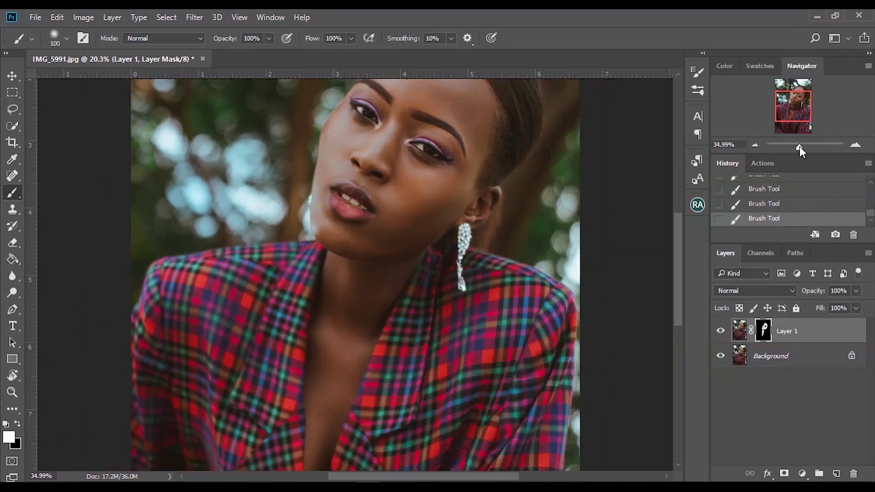
{"action": "left_click_drag", "start_coordinate": [678, 253], "coordinate": [675, 232]}
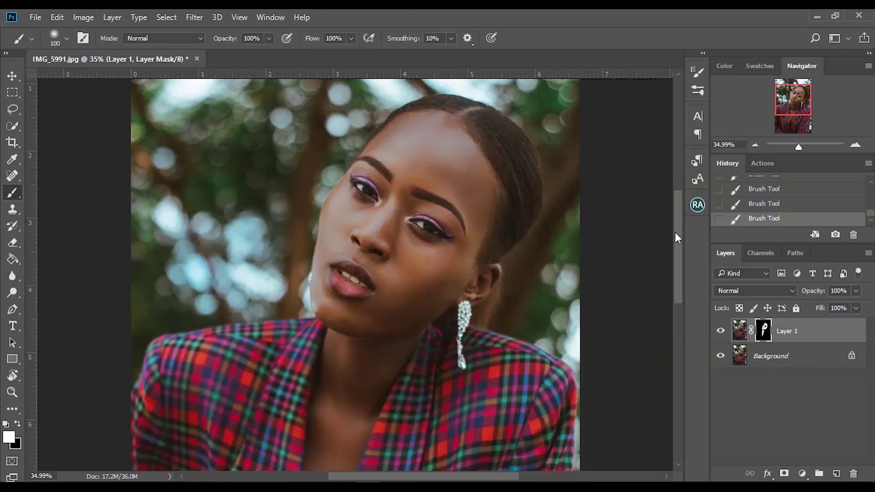
{"action": "key", "text": "ctrl+0"}
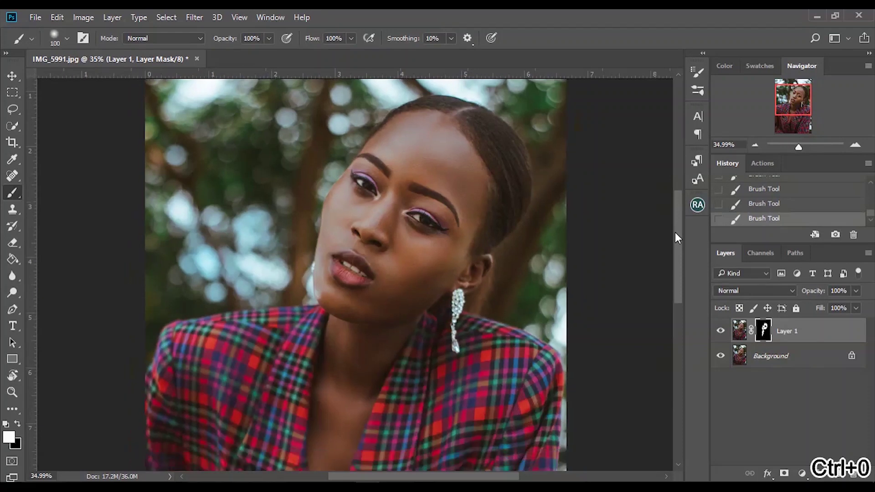